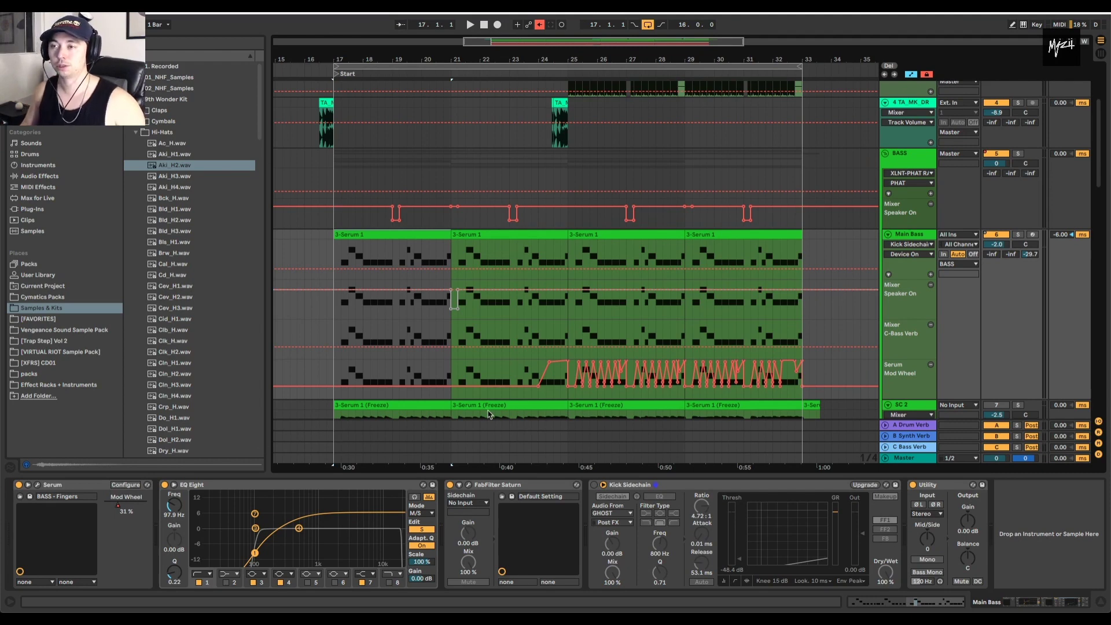
- Turn on the Kick Sidechain compressor on the Main Bass track and adjust its threshold during playback
{"action": "key", "text": "space"}
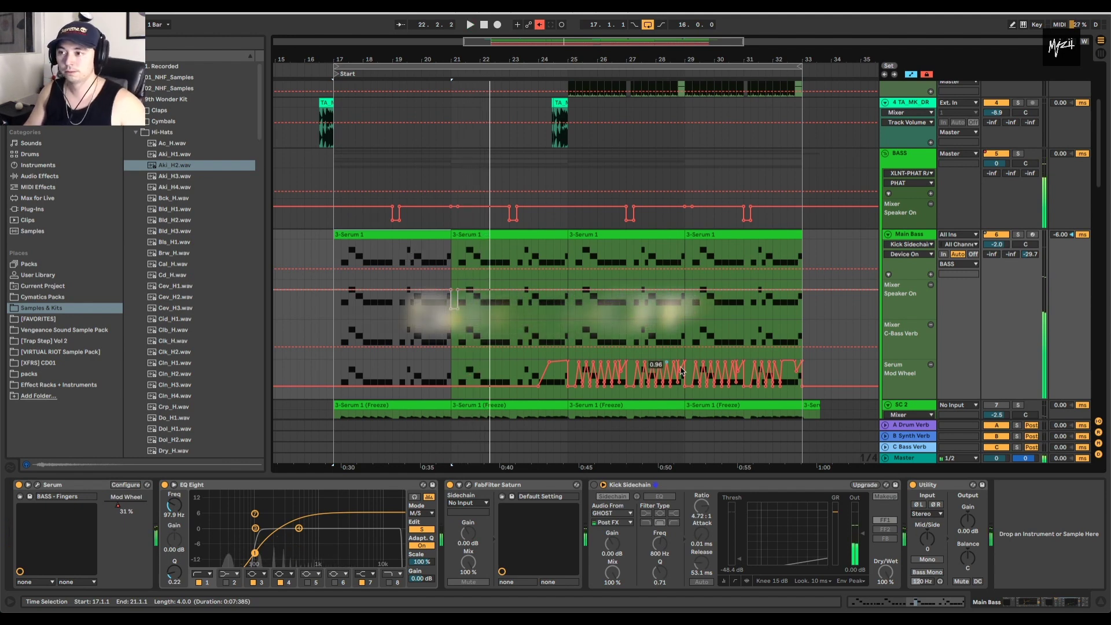
{"action": "left_click", "coordinate": [593, 484]}
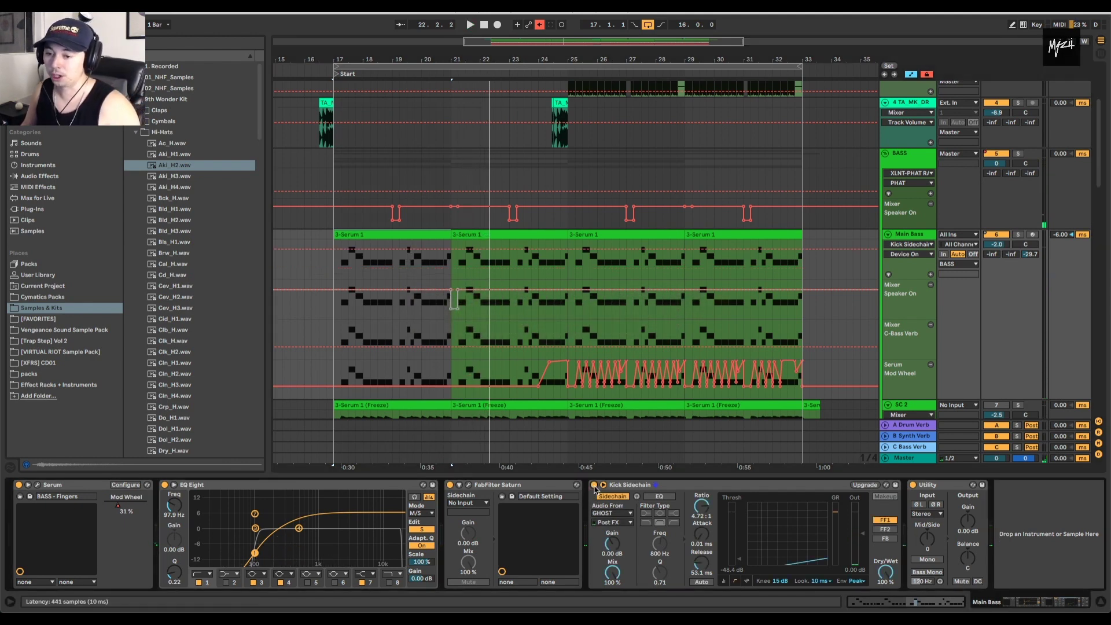
{"action": "key", "text": "space"}
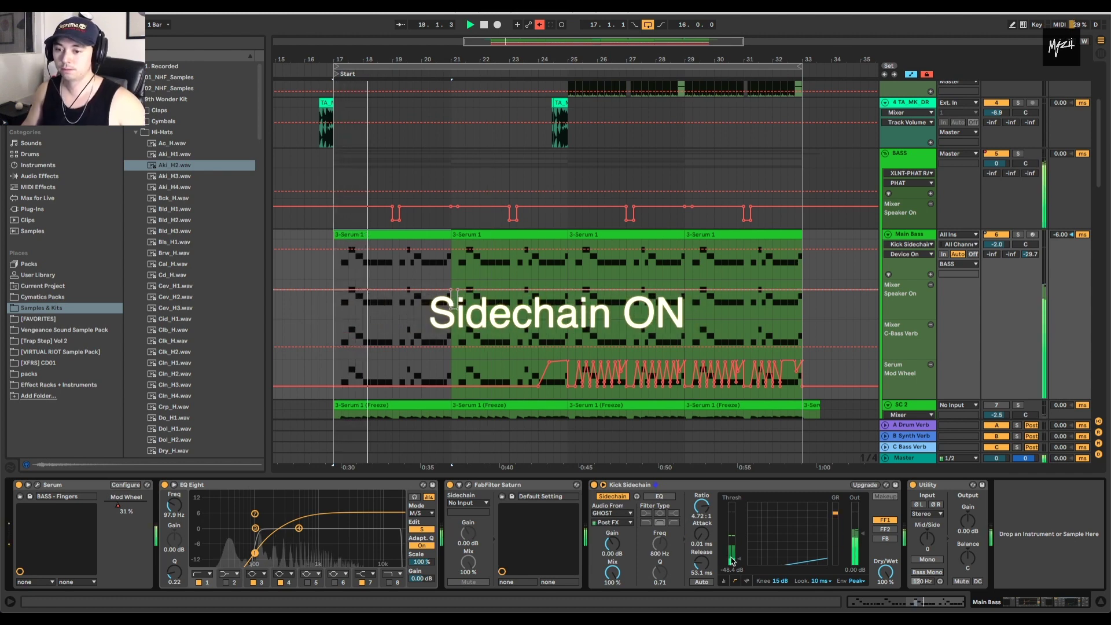
{"action": "left_click_drag", "start_coordinate": [727, 559], "coordinate": [726, 565]}
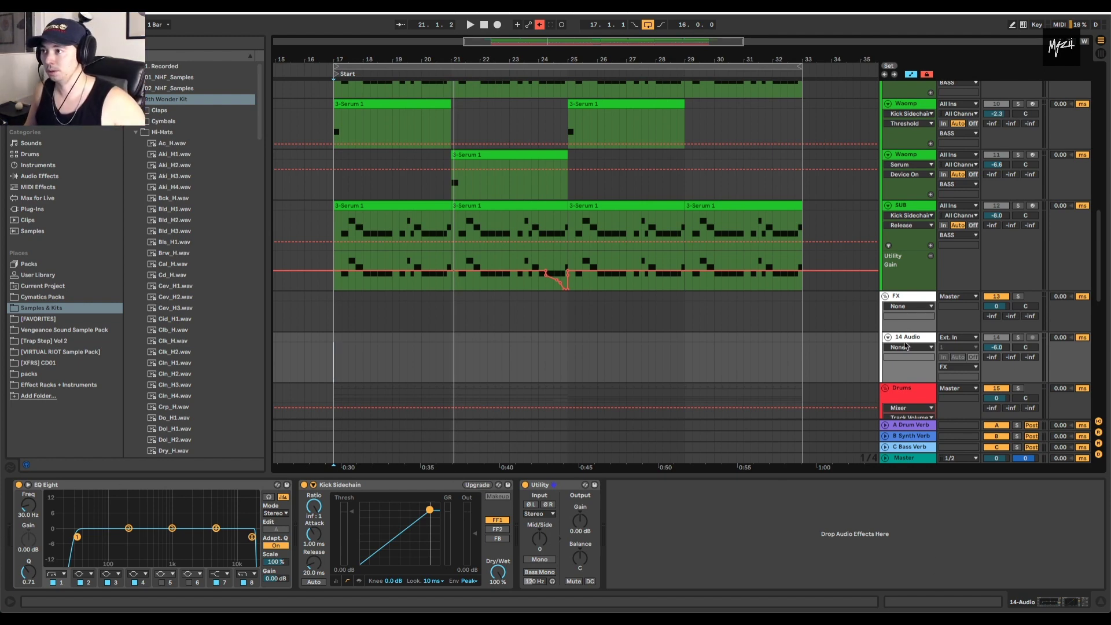
- Insert a new MIDI track directly below the Ghost Kick track
{"action": "left_click", "coordinate": [178, 156]}
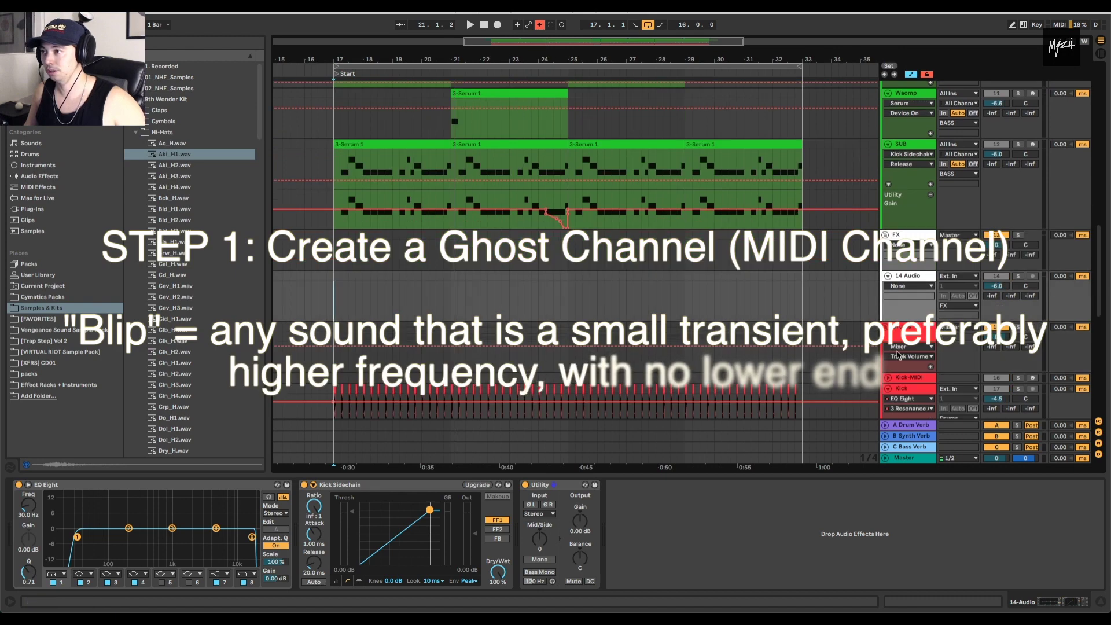
{"action": "scroll", "coordinate": [898, 354], "scroll_direction": "down", "scroll_amount": 3}
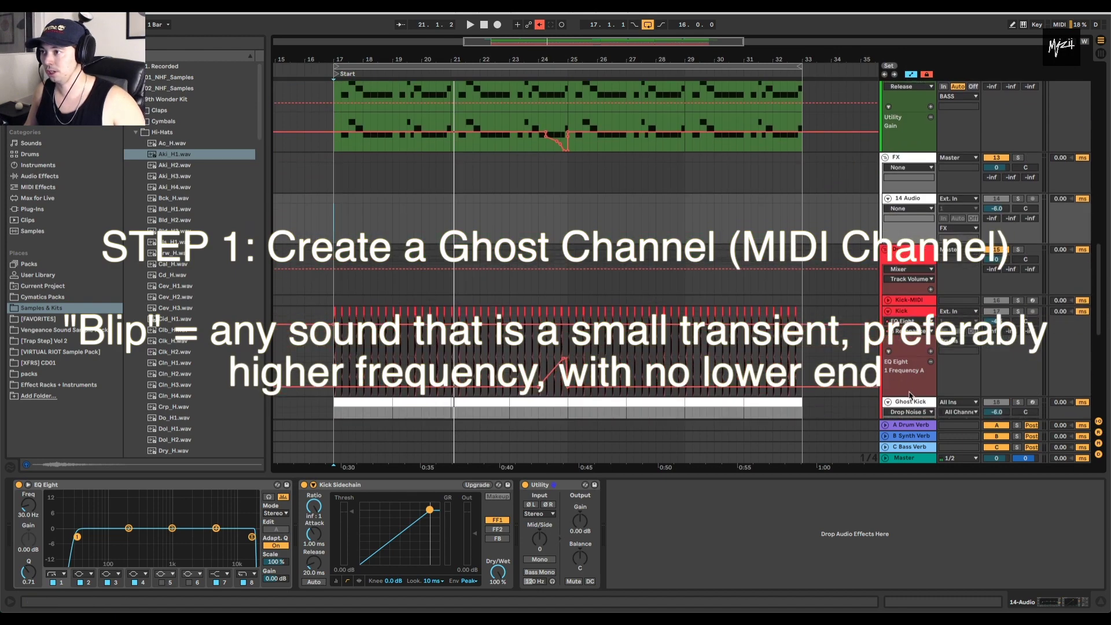
{"action": "left_click", "coordinate": [905, 403]}
{"action": "key", "text": "ctrl+shift+t"}
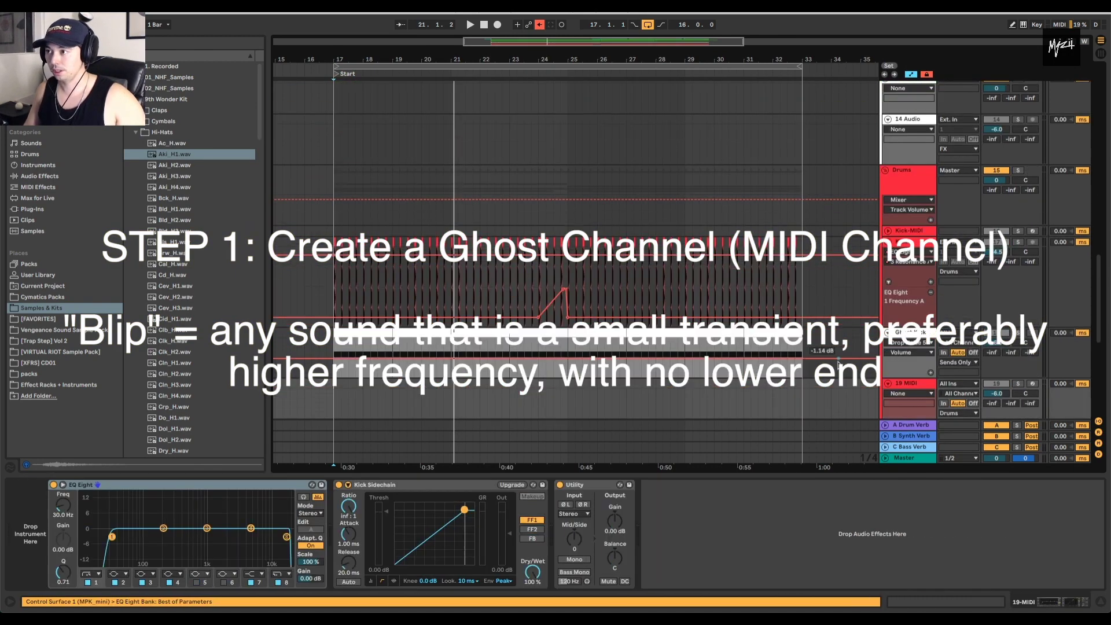
- Create a one-bar MIDI clip at bar 17 on the new track and draw four quarter notes on C3
{"action": "left_click_drag", "start_coordinate": [335, 323], "coordinate": [385, 324]}
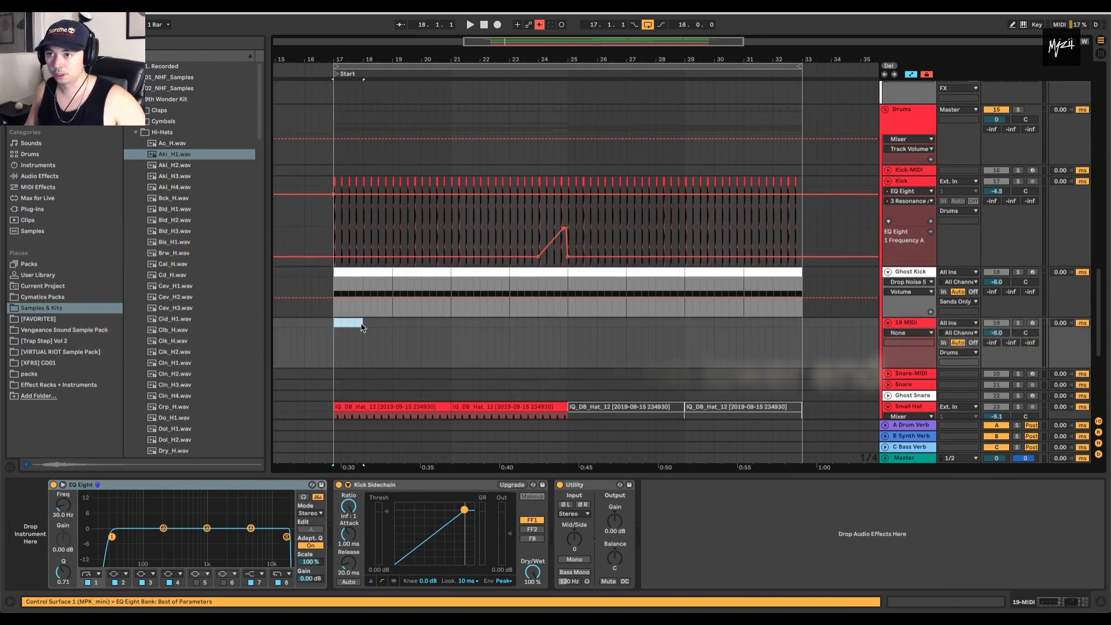
{"action": "key", "text": "ctrl+shift+m"}
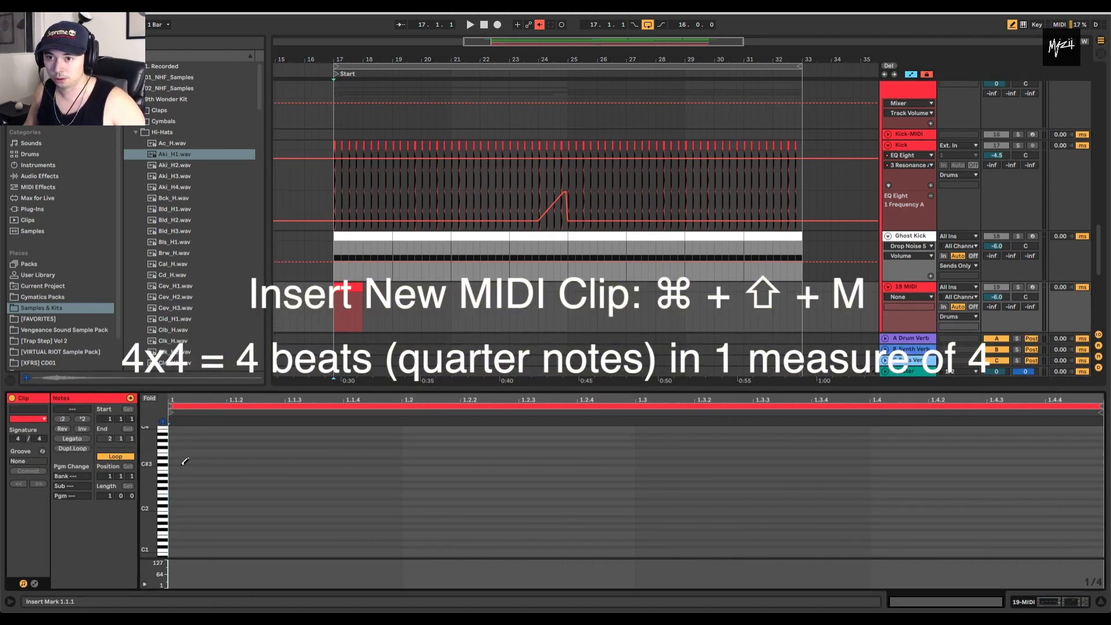
{"action": "left_click_drag", "start_coordinate": [184, 466], "coordinate": [922, 466]}
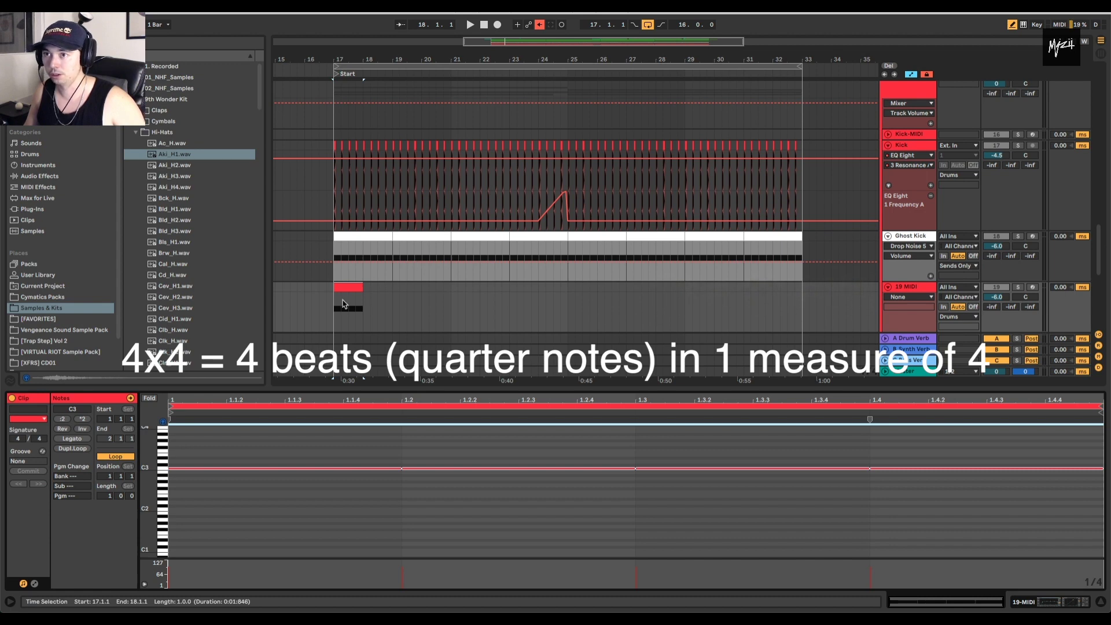
{"action": "key", "text": "ctrl+alt+l"}
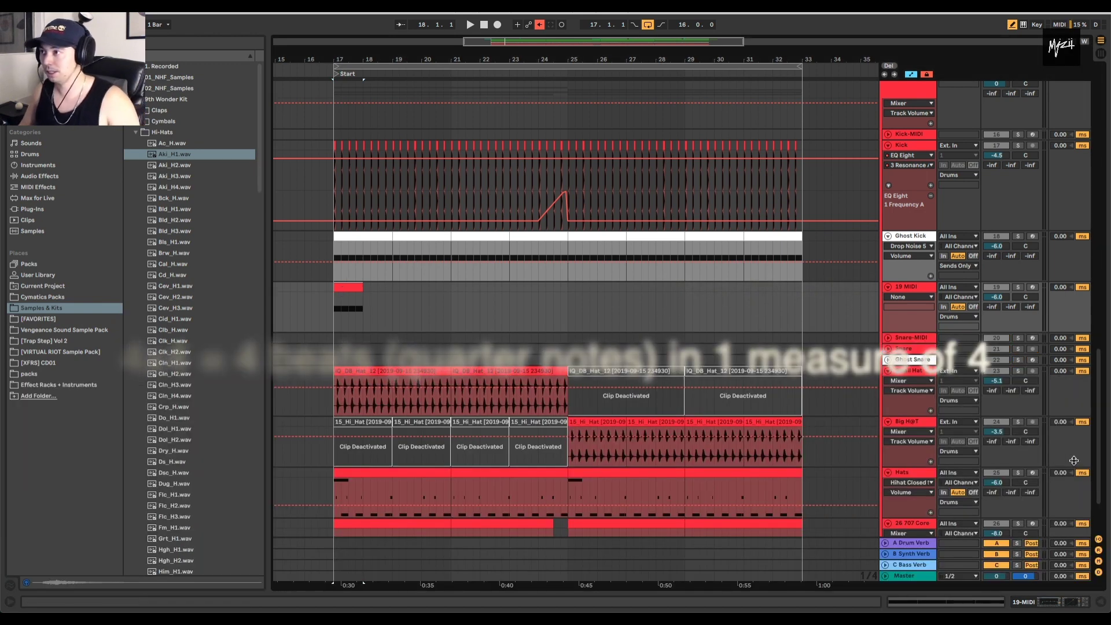
- Route the new MIDI track to Sends Only and duplicate its one-bar clip up to the loop end at bar 33
{"action": "left_click", "coordinate": [957, 317]}
{"action": "left_click", "coordinate": [962, 488]}
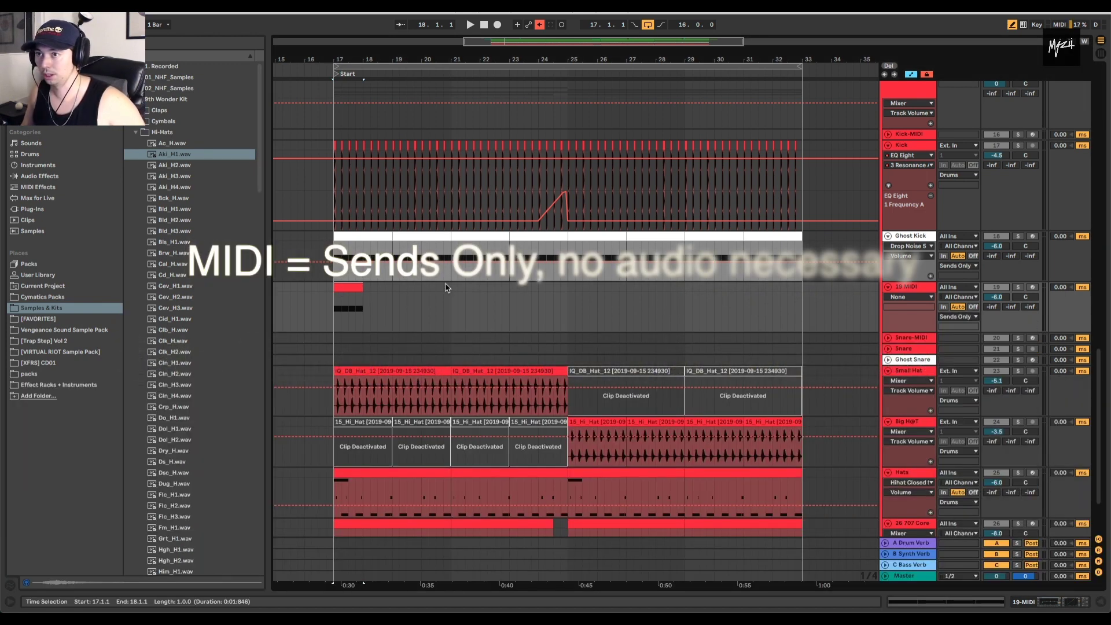
{"action": "key", "text": "super+d"}
{"action": "key", "text": "super+d"}
{"action": "key", "text": "super+d"}
{"action": "key", "text": "super+d"}
{"action": "key", "text": "super+d"}
{"action": "key", "text": "super+d"}
{"action": "key", "text": "super+d"}
{"action": "key", "text": "super+d"}
{"action": "key", "text": "super+d"}
{"action": "key", "text": "super+d"}
{"action": "key", "text": "super+d"}
{"action": "key", "text": "super+d"}
{"action": "key", "text": "super+d"}
{"action": "key", "text": "super+d"}
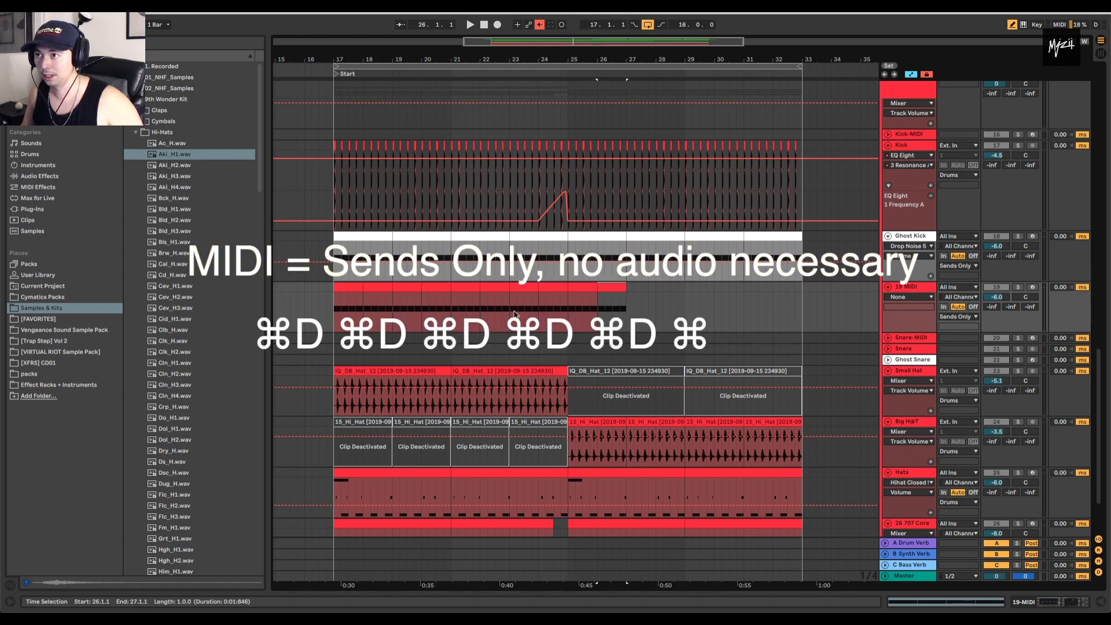
{"action": "key", "text": "super+z"}
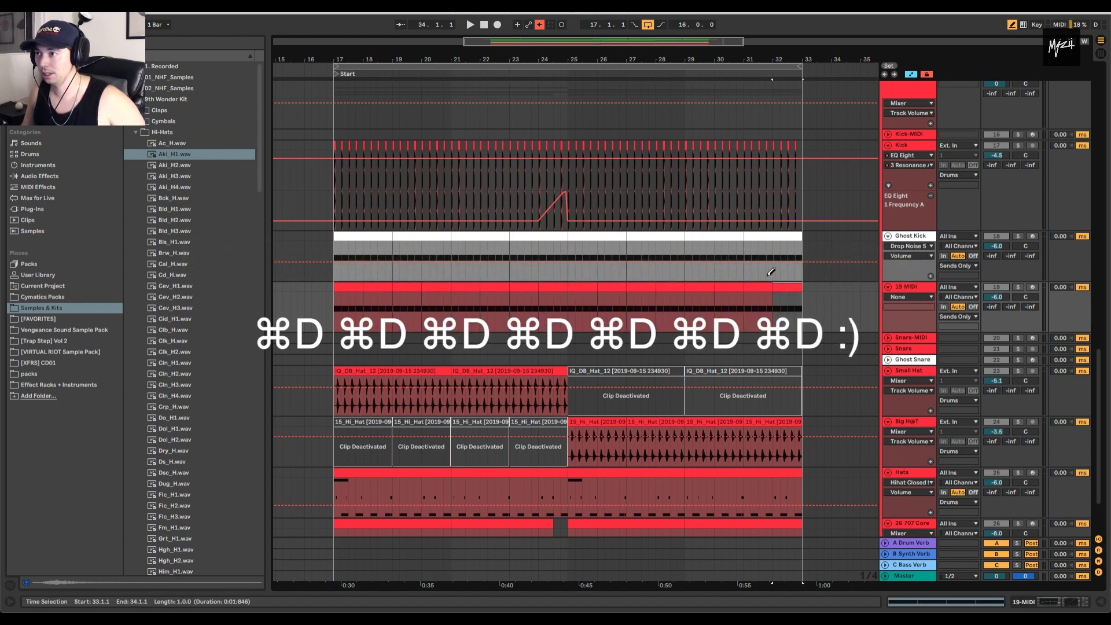
- Color the new MIDI track white and rename it GHOST
{"action": "right_click", "coordinate": [920, 288]}
{"action": "left_click", "coordinate": [1055, 436]}
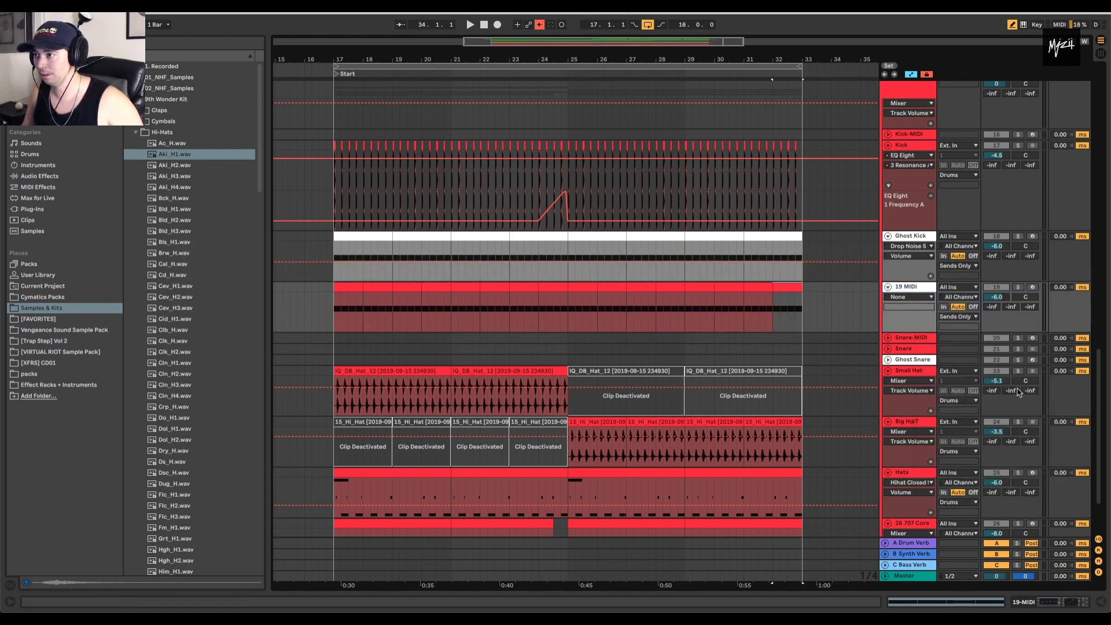
{"action": "type", "text": "GHOST"}
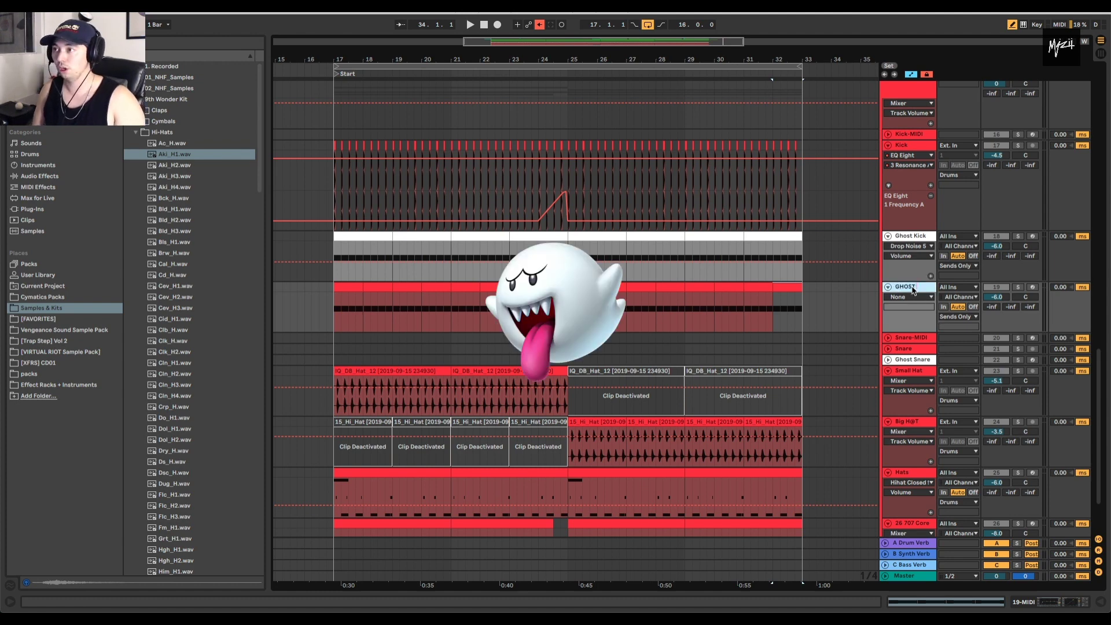
{"action": "key", "text": "Return"}
- Load the Aki_H2.wav hi-hat as the GHOST track's instrument and trim the sample to a short blip at its start
{"action": "key", "text": "shift+Tab"}
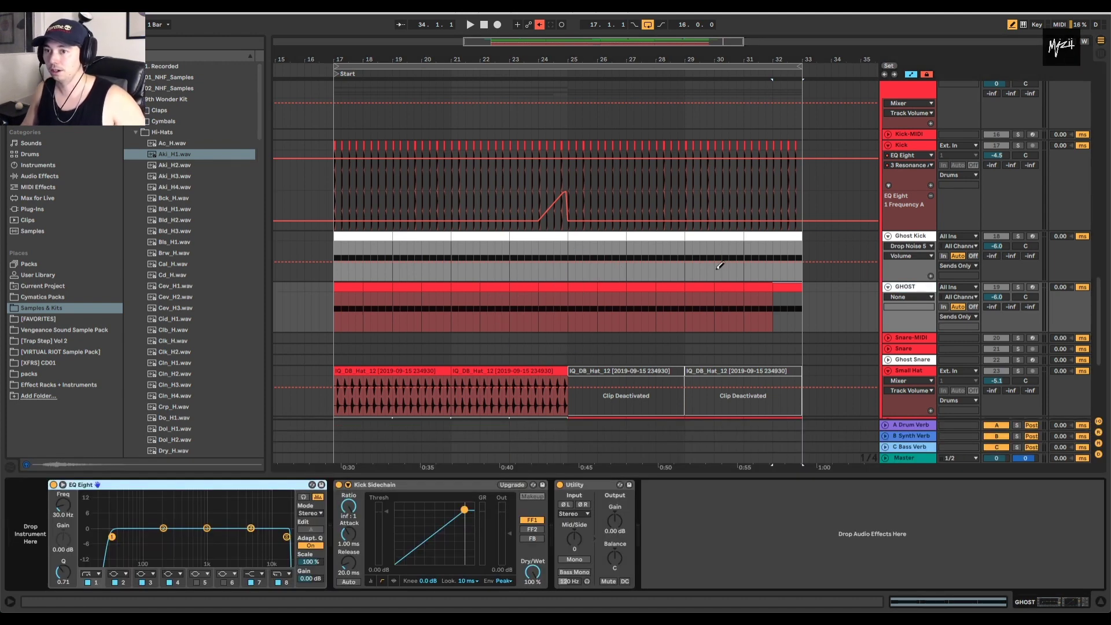
{"action": "left_click", "coordinate": [193, 155]}
{"action": "key", "text": "Down"}
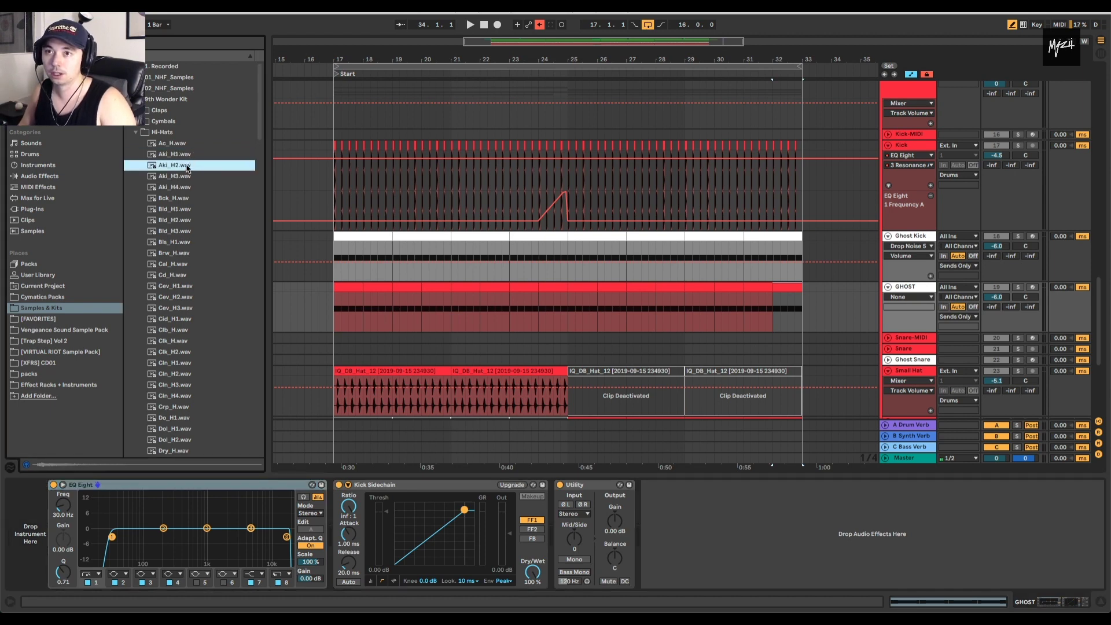
{"action": "left_click_drag", "start_coordinate": [186, 168], "coordinate": [56, 501]}
{"action": "left_click_drag", "start_coordinate": [180, 502], "coordinate": [50, 499]}
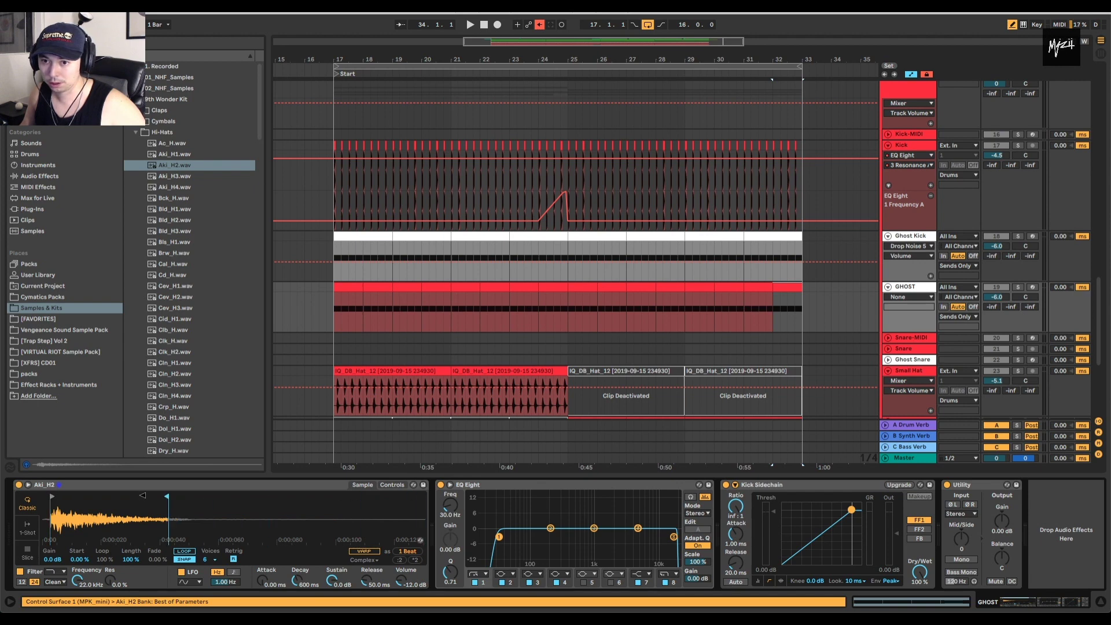
- Solo the GHOST track and audition its blip with playback
{"action": "key", "text": "space"}
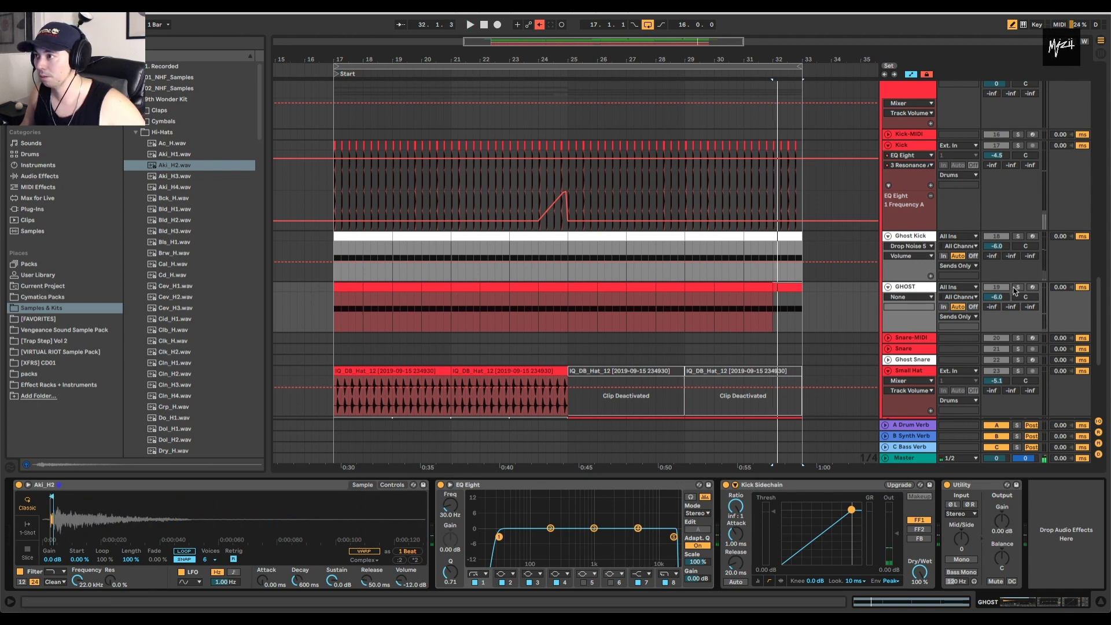
{"action": "left_click", "coordinate": [1016, 288]}
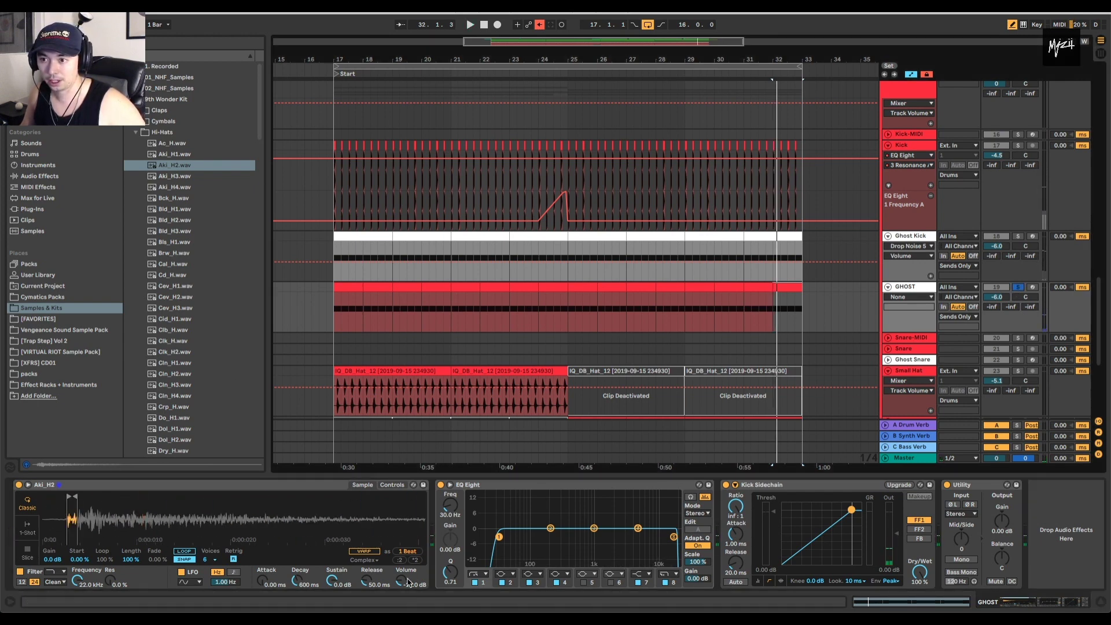
{"action": "scroll", "coordinate": [812, 195], "scroll_direction": "up", "scroll_amount": 1}
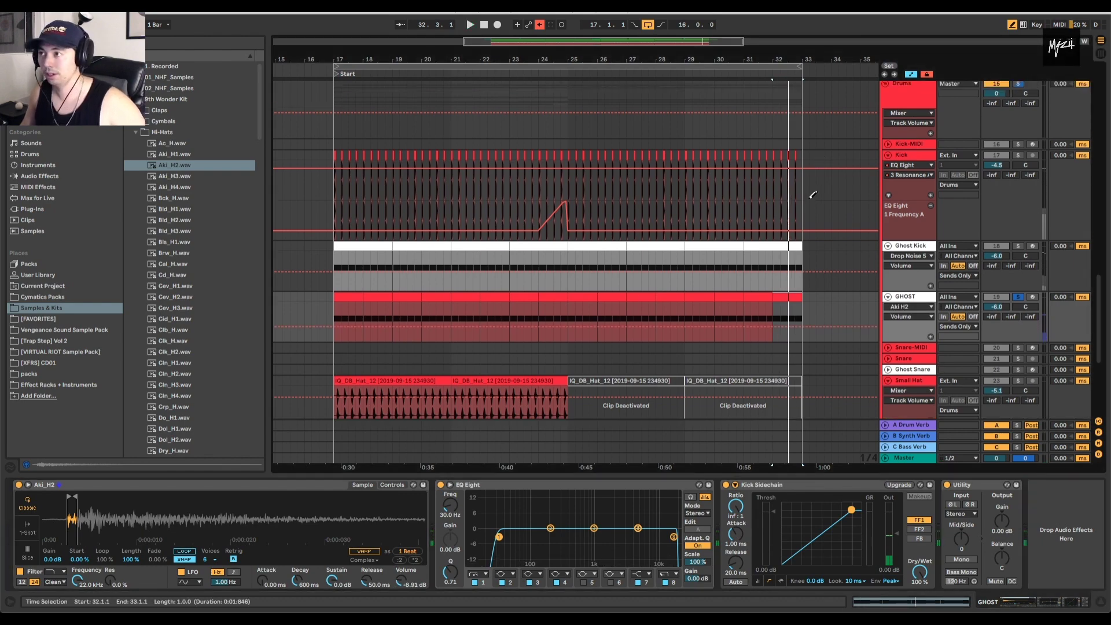
- Set the sidechain source of Main Bass's Kick Sidechain compressor to GHOST and play back the section
{"action": "key", "text": "ctrl+alt+l"}
{"action": "scroll", "coordinate": [815, 185], "scroll_direction": "up", "scroll_amount": 10}
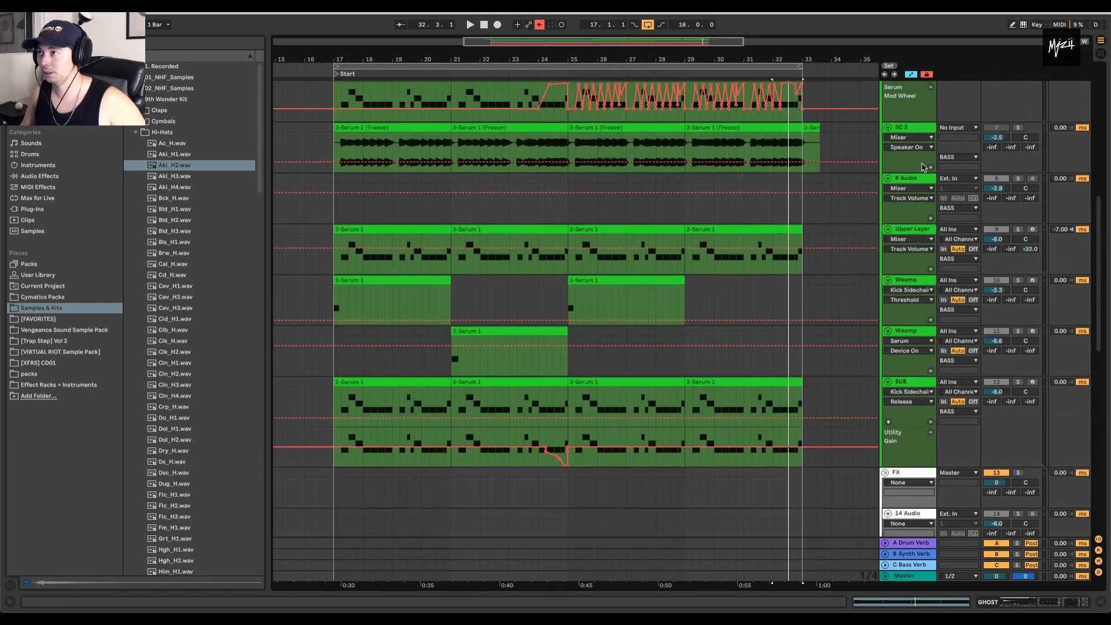
{"action": "scroll", "coordinate": [923, 167], "scroll_direction": "up", "scroll_amount": 10}
{"action": "double_click", "coordinate": [918, 240]}
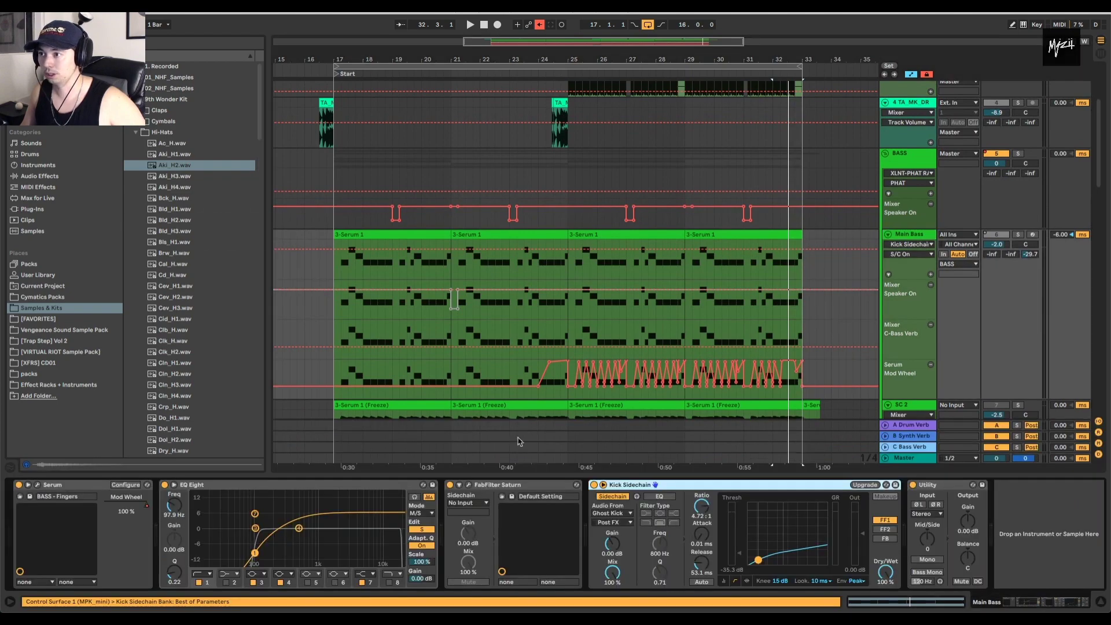
{"action": "left_click", "coordinate": [625, 514]}
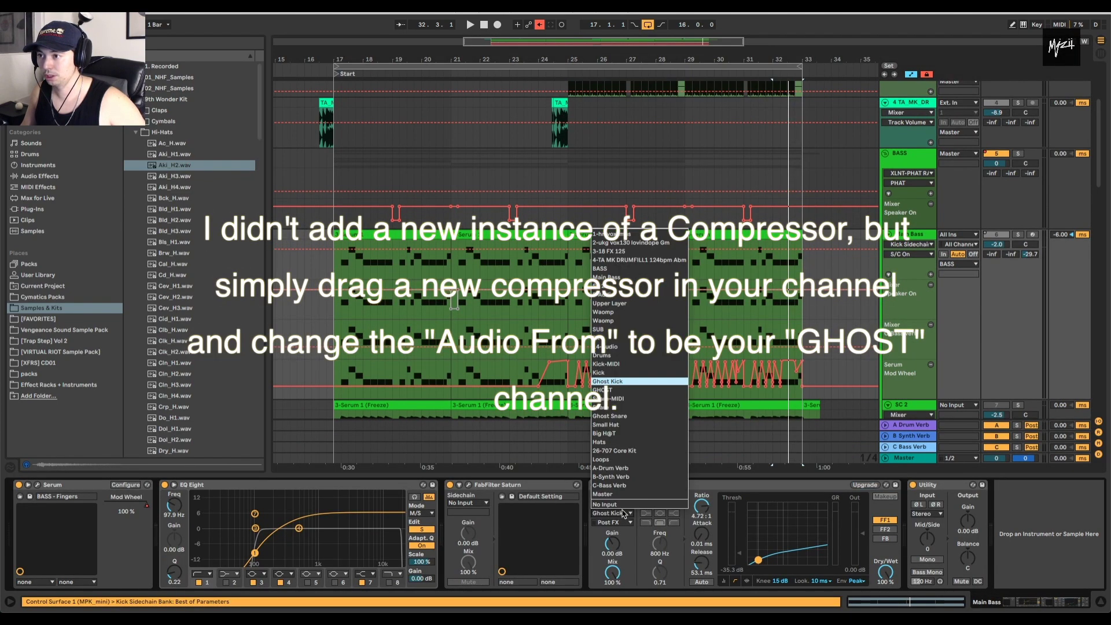
{"action": "left_click", "coordinate": [616, 400]}
{"action": "key", "text": "space"}
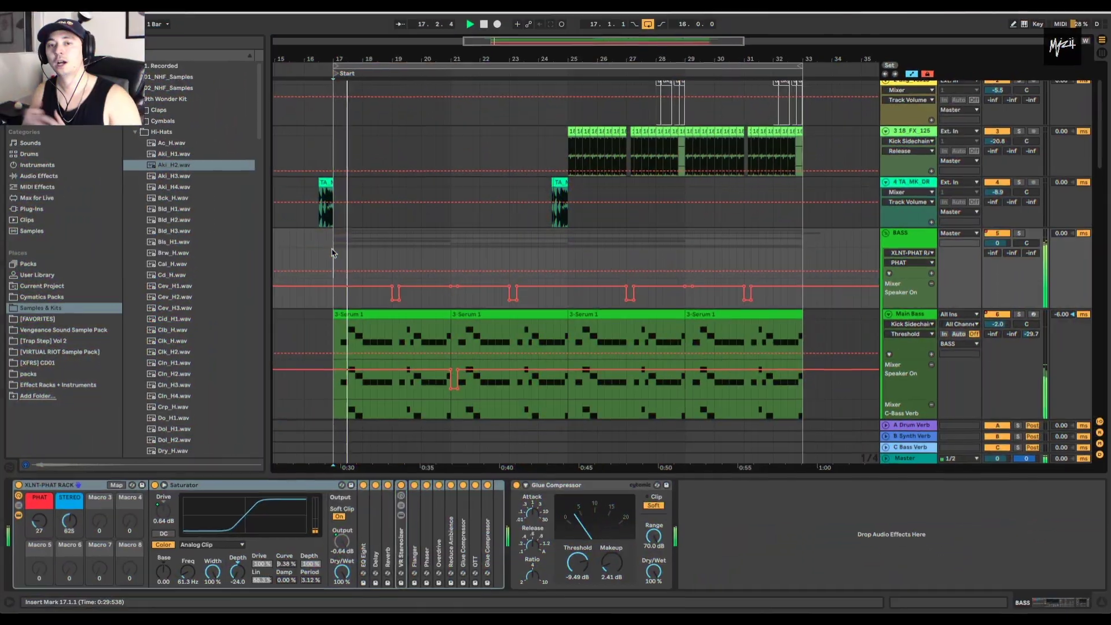
{"action": "key", "text": "space"}
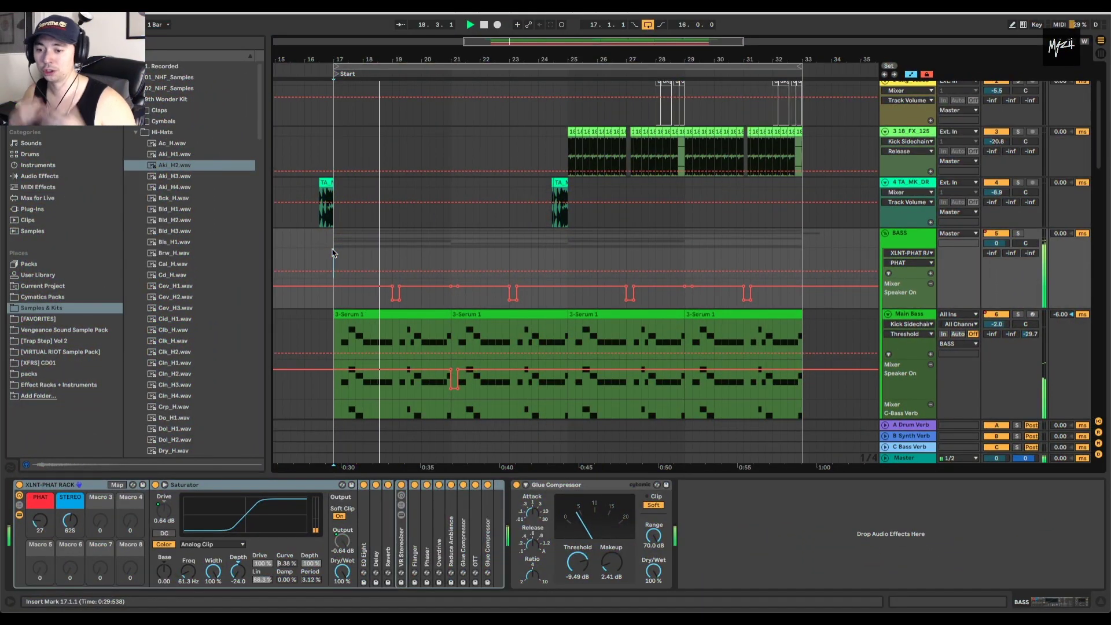